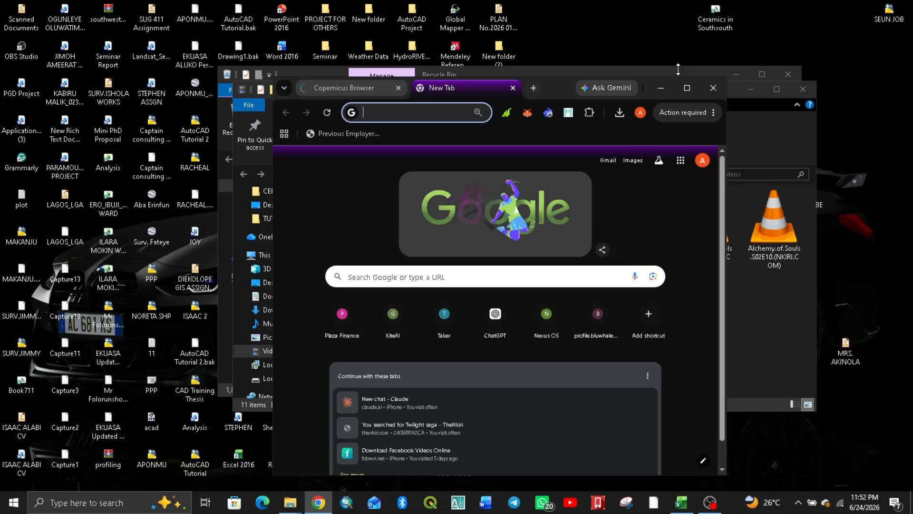
# - Maximise the browser window and run a web search for "copernicus sentinel"
pyautogui.click(687, 87)
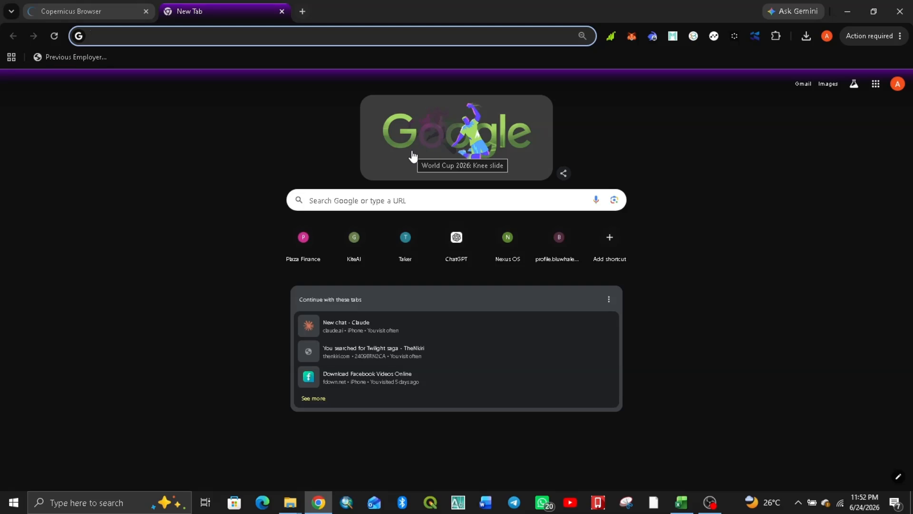
pyautogui.click(194, 32)
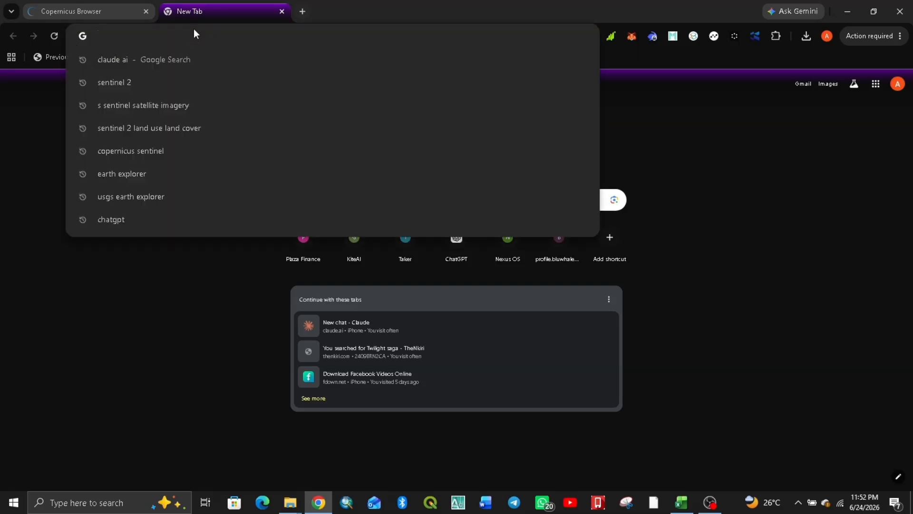
pyautogui.write('corper')
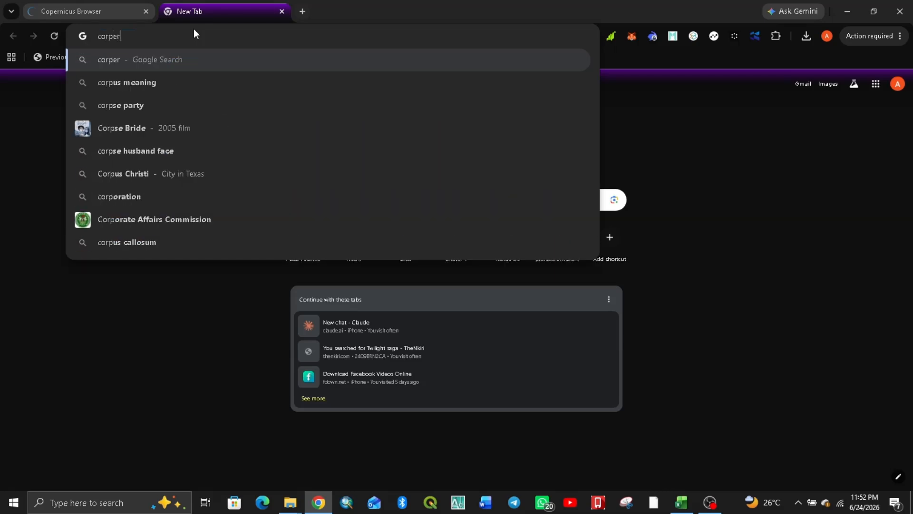
pyautogui.write('nicus')
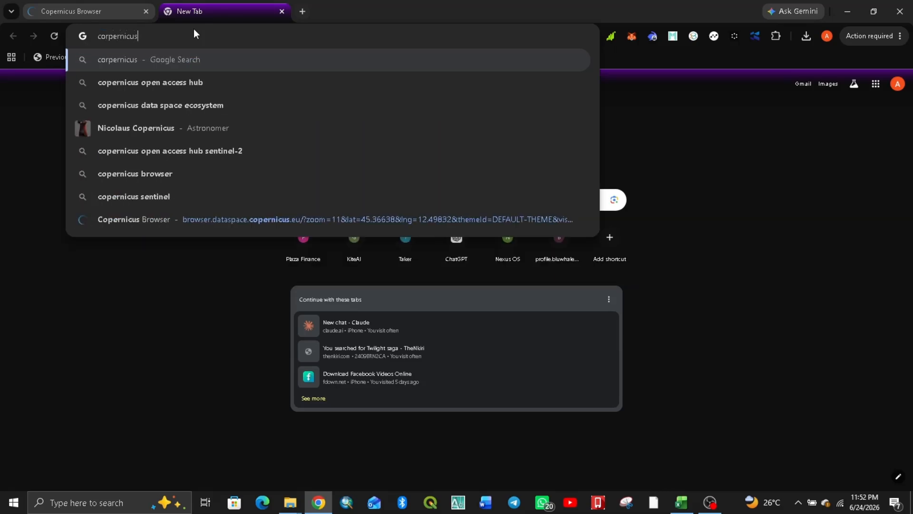
pyautogui.write(' s')
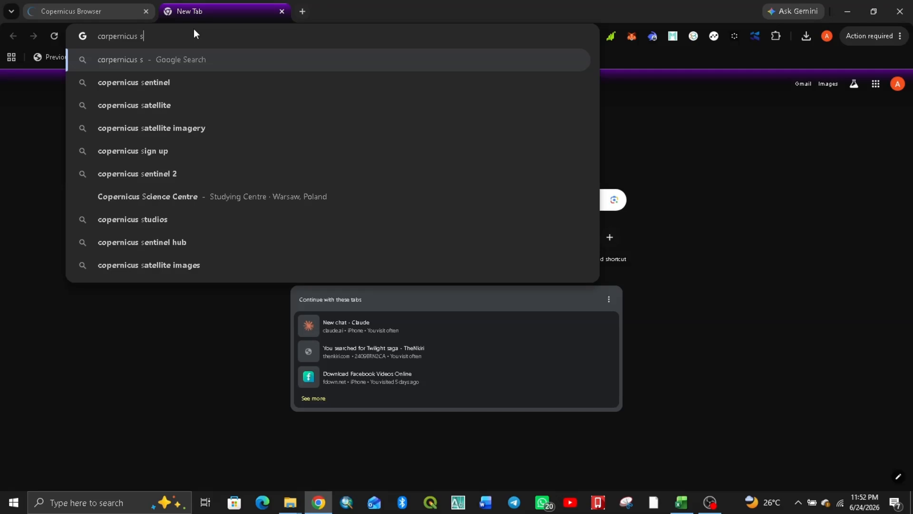
pyautogui.click(141, 82)
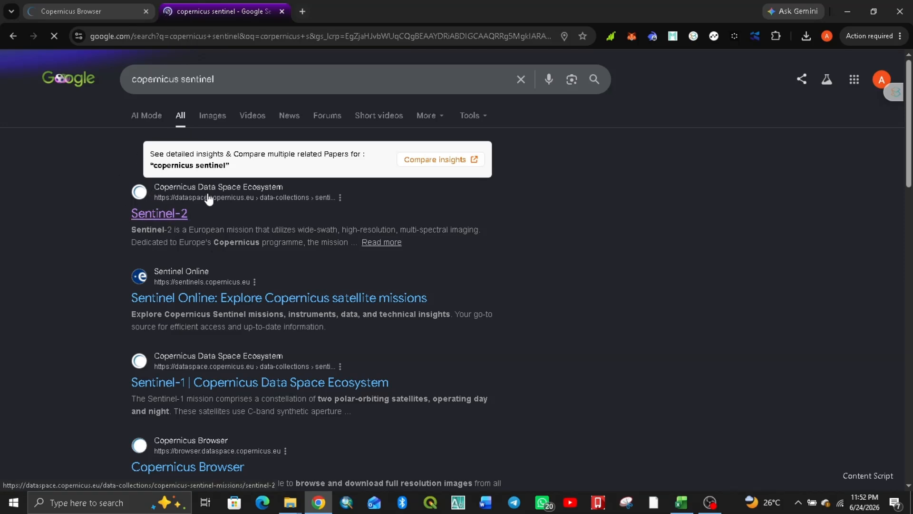
# - Open the Sentinel-2 page of the Copernicus Data Space Ecosystem from the results and go to its Sentinel-2 data explorer
pyautogui.click(150, 215)
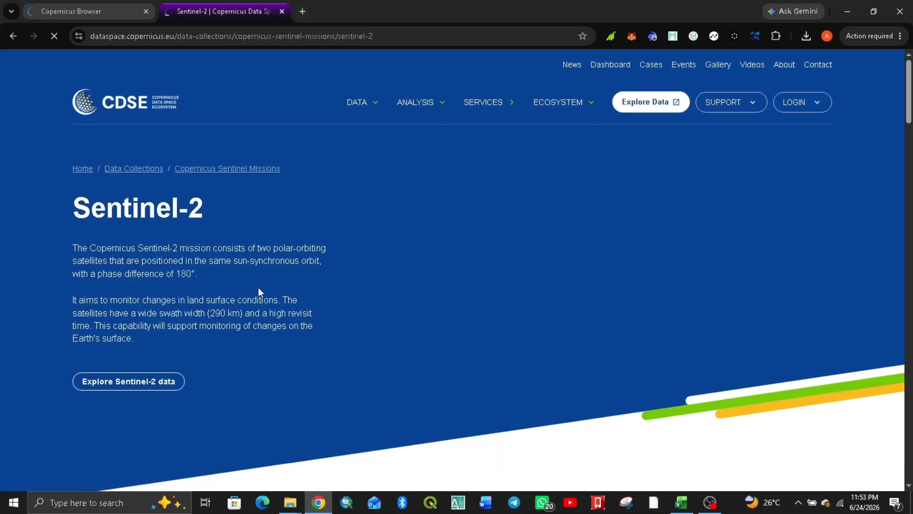
pyautogui.scroll(-1, 116, 292)
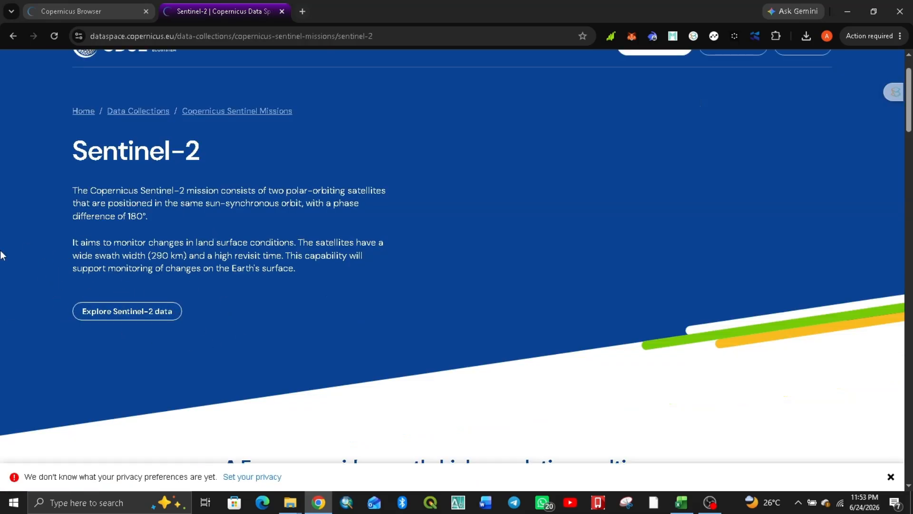
pyautogui.click(135, 311)
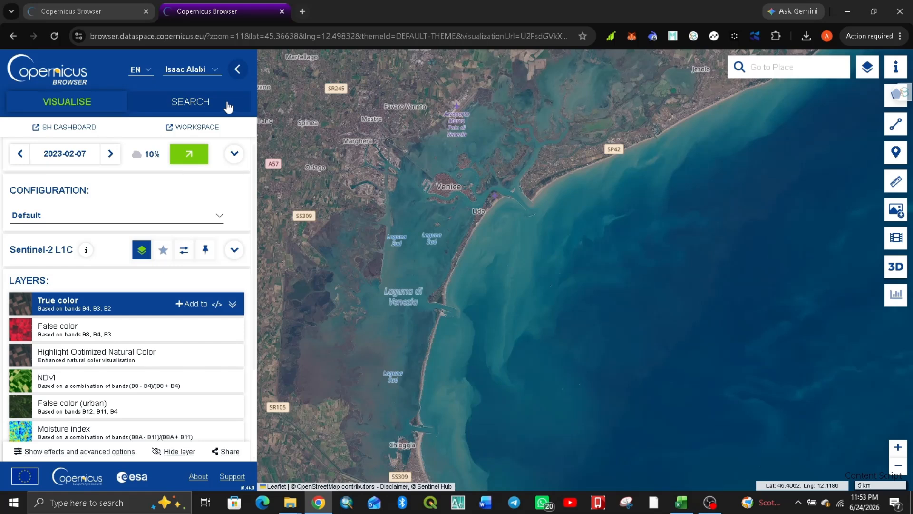
pyautogui.click(216, 71)
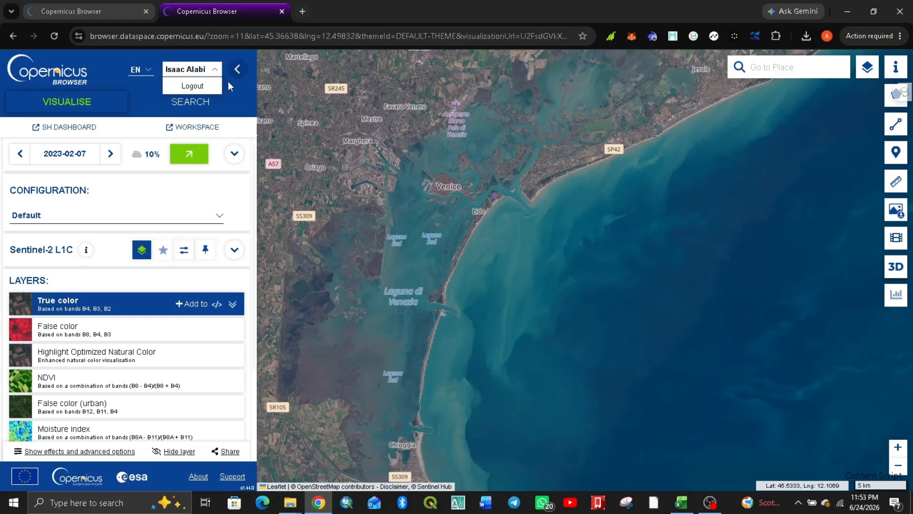
pyautogui.click(213, 74)
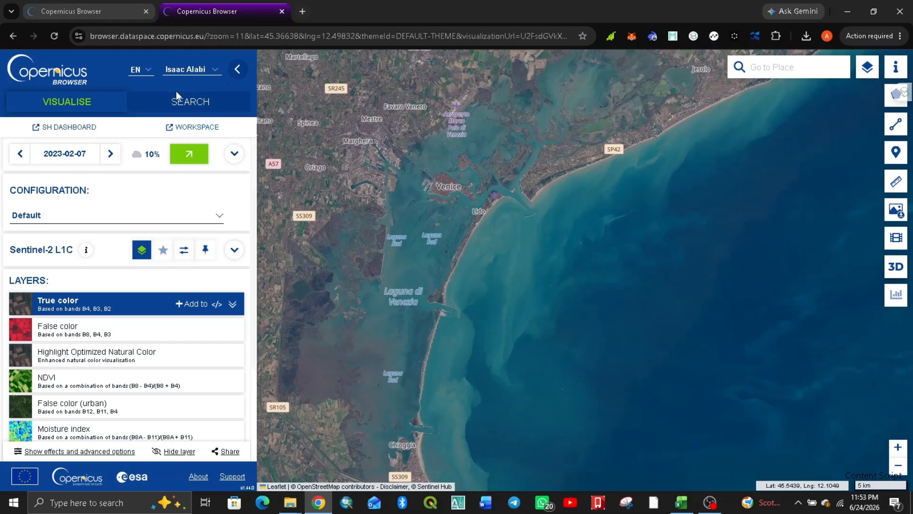
# - Switch to product search, select SENTINEL-2 with the MSI instrument as data source, and limit cloud cover to 5%
pyautogui.click(178, 105)
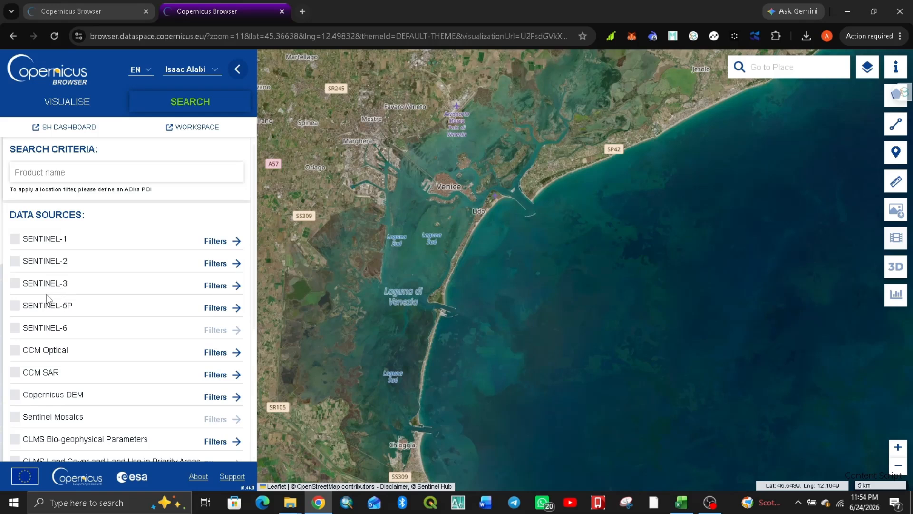
pyautogui.click(15, 262)
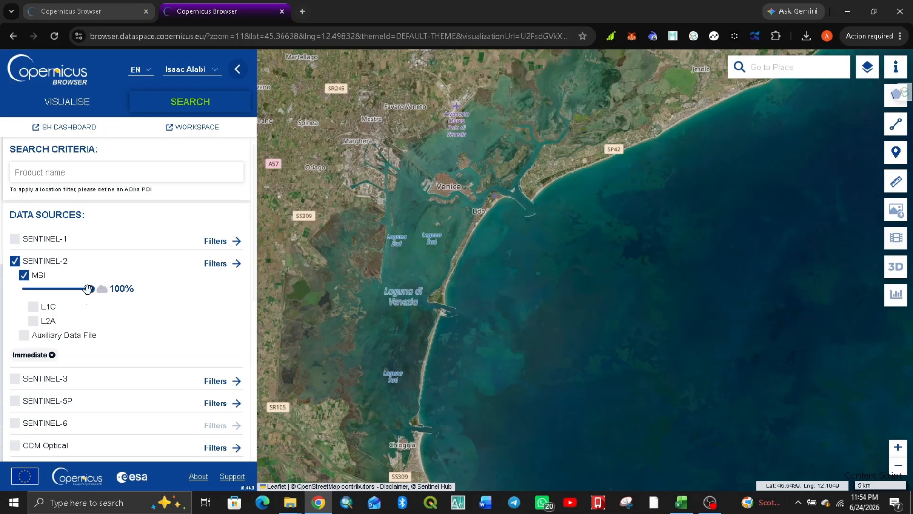
pyautogui.moveTo(88, 290); pyautogui.dragTo(23, 289)
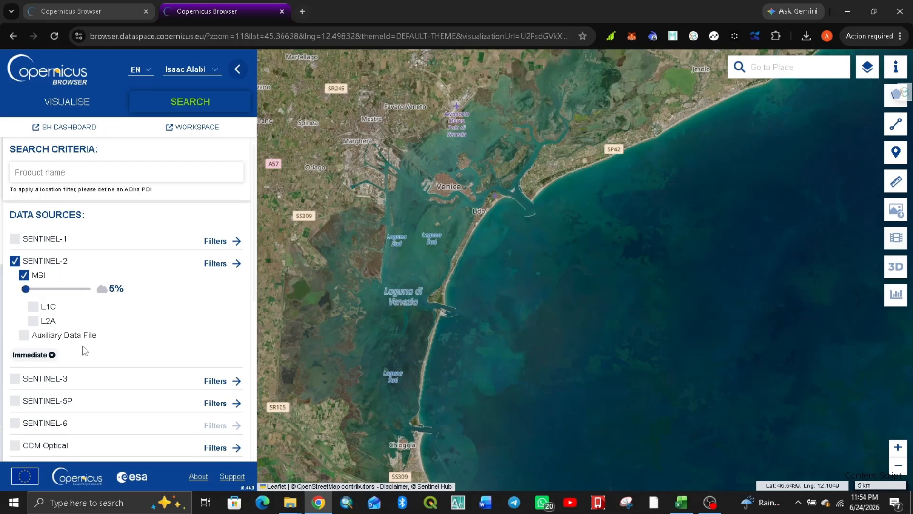
pyautogui.scroll(-6, 82, 346)
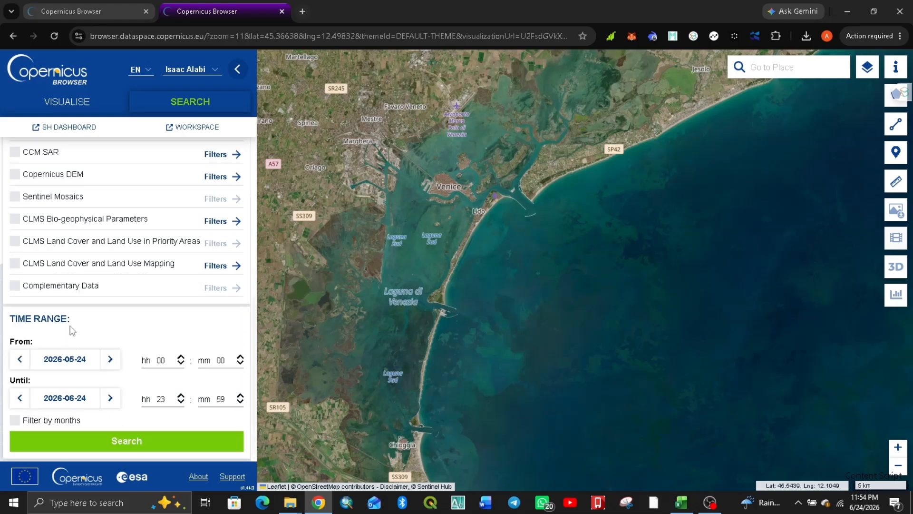
pyautogui.scroll(2, 69, 331)
pyautogui.scroll(-2, 138, 237)
# - Find Nigeria with the place search and bring the country's south-western states into view on the map
pyautogui.write('nigeria')
pyautogui.click(764, 89)
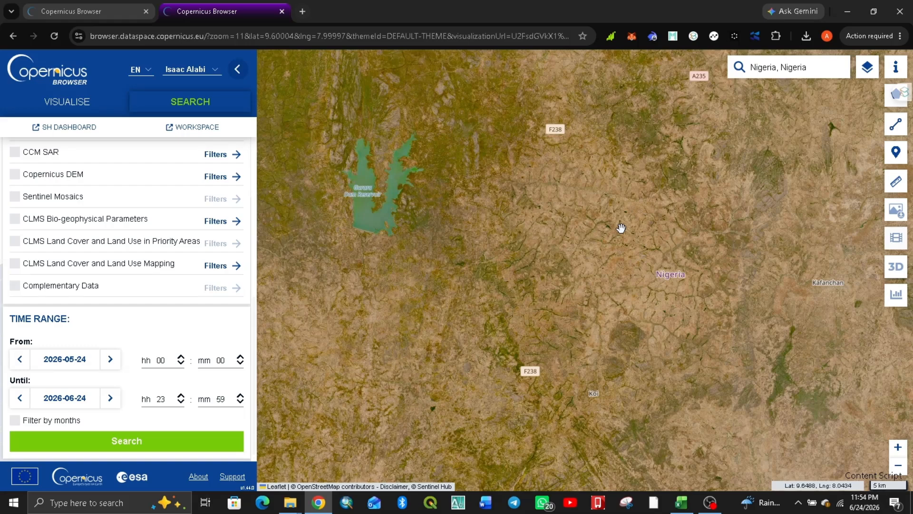
pyautogui.scroll(-1, 622, 227)
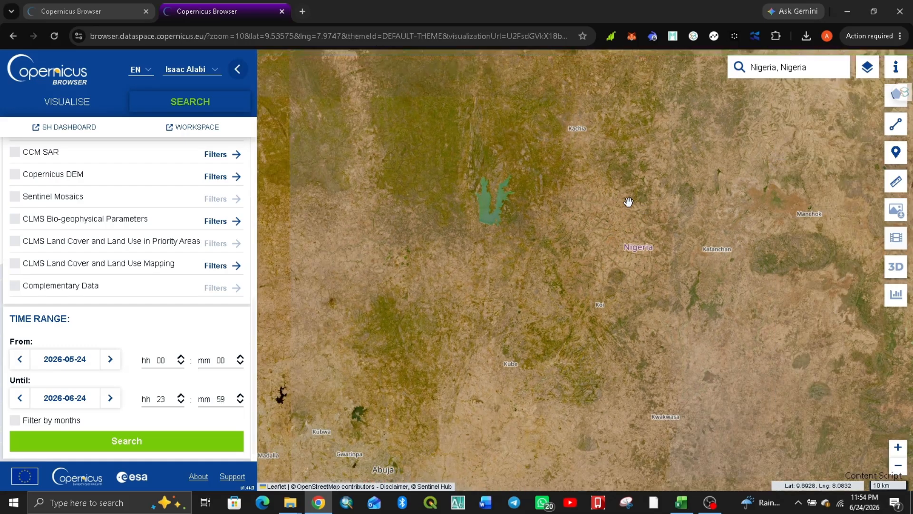
pyautogui.scroll(-2, 625, 199)
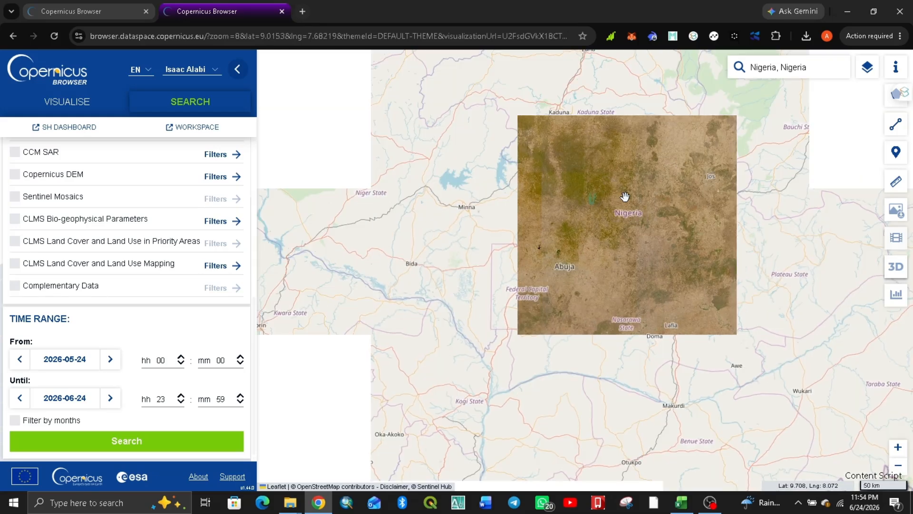
pyautogui.scroll(-1, 618, 224)
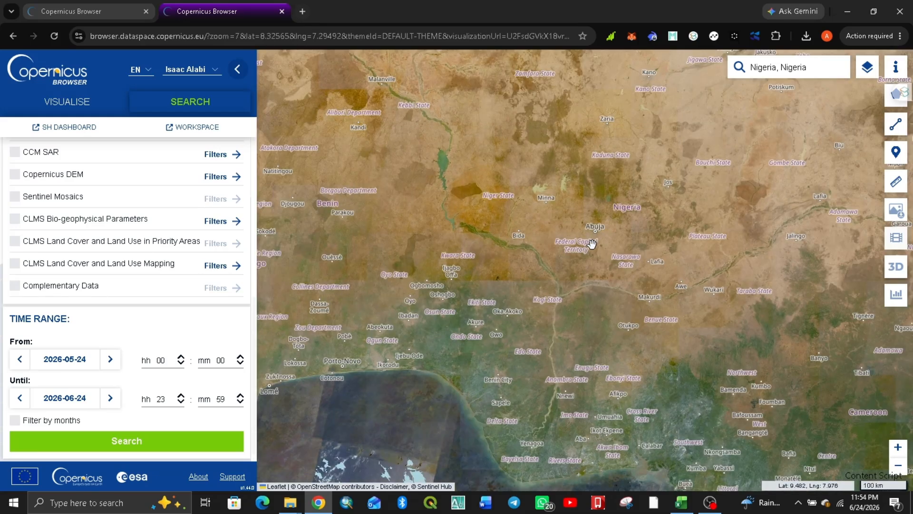
pyautogui.scroll(2, 441, 375)
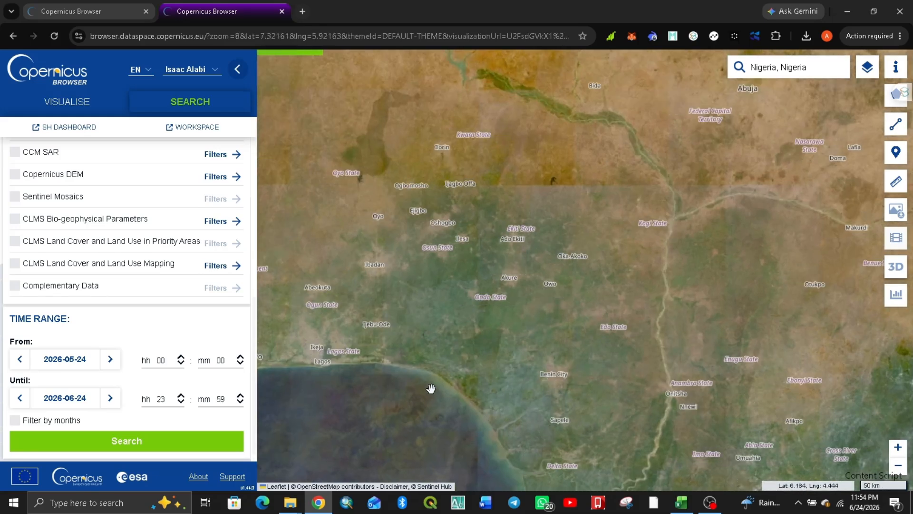
pyautogui.scroll(-1, 470, 322)
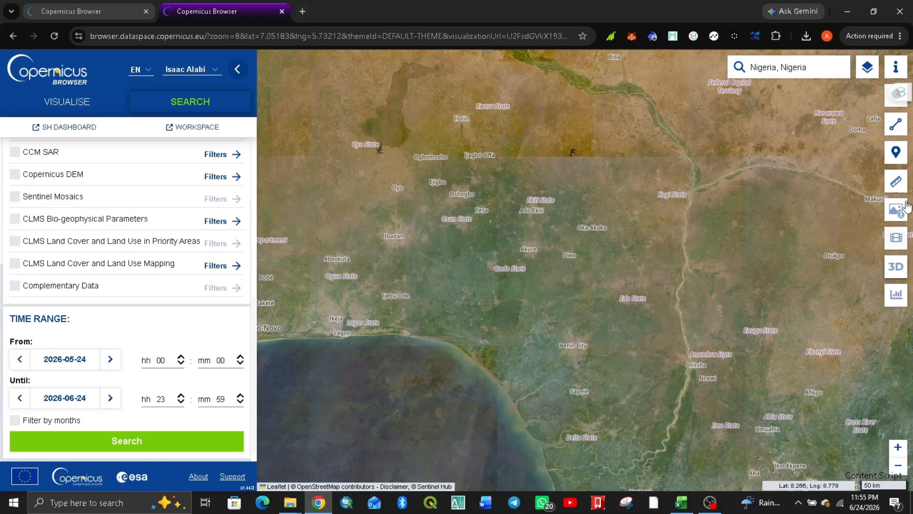
# - Draw a rectangular area of interest of about 23,755 km² from north of Ekiti State down to just south of Benin City
pyautogui.click(889, 101)
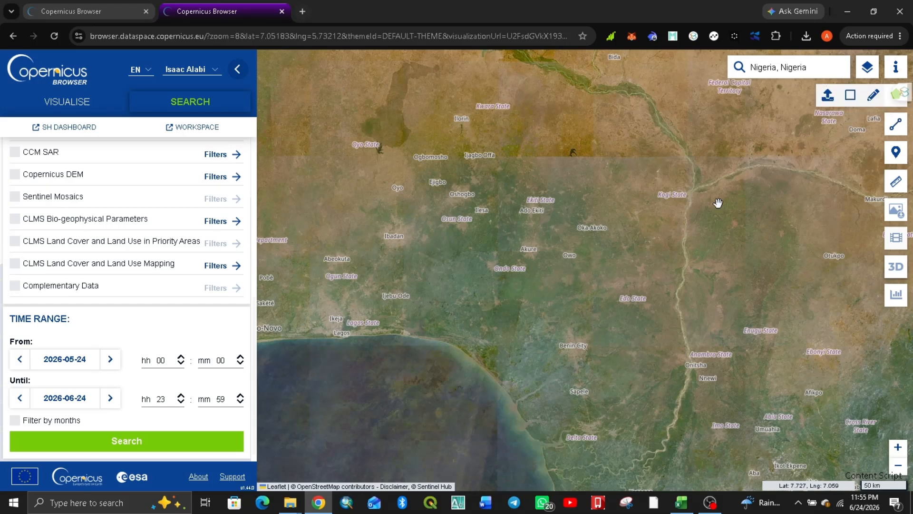
pyautogui.click(849, 95)
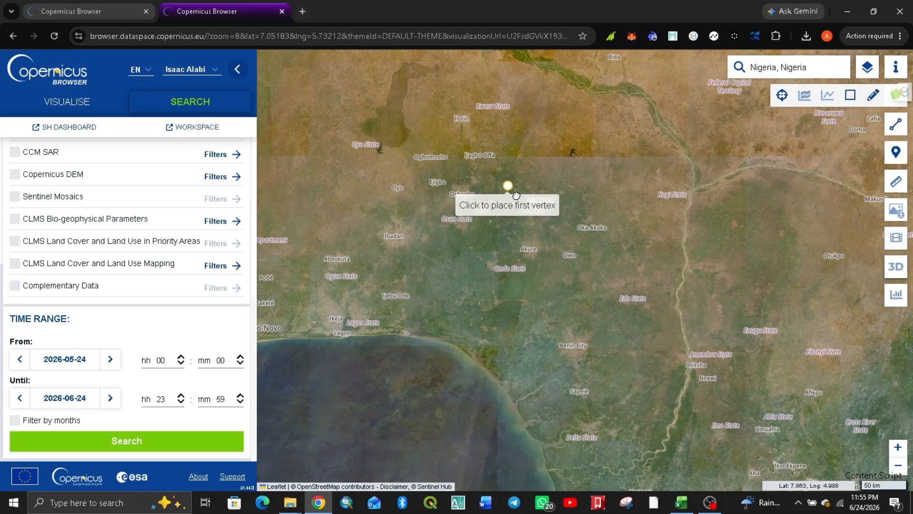
pyautogui.click(490, 172)
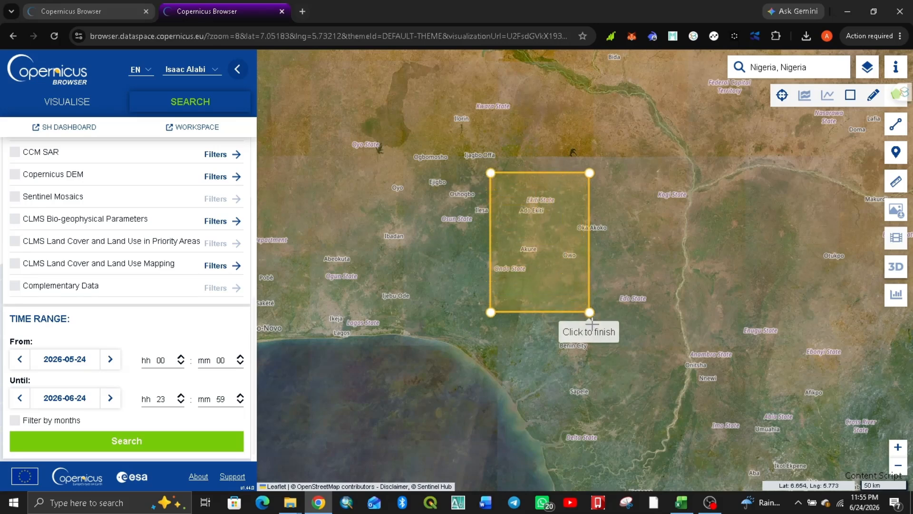
pyautogui.click(606, 357)
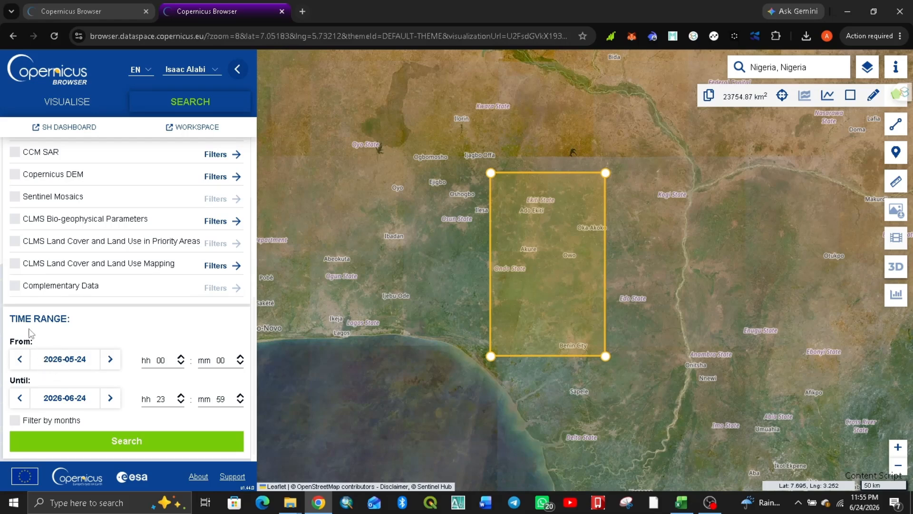
# - Set the start date of the search time range to 2022-05-02
pyautogui.click(64, 362)
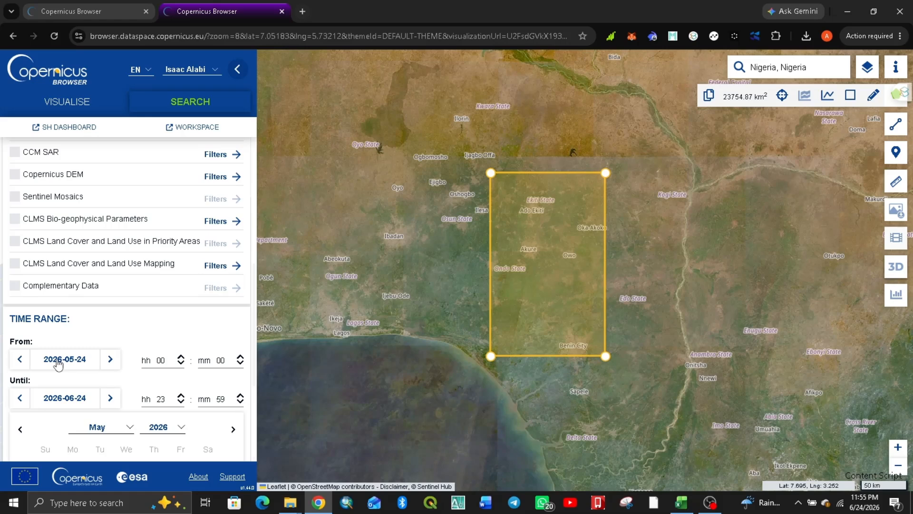
pyautogui.scroll(-3, 81, 364)
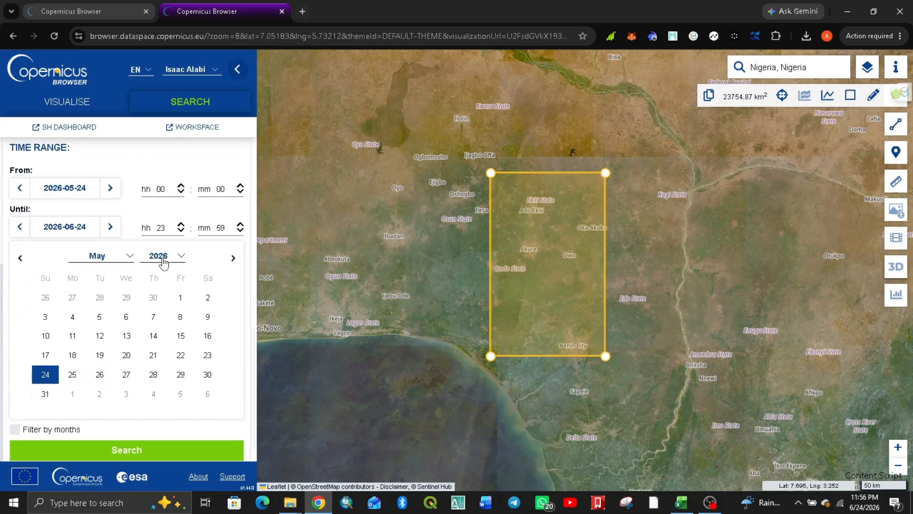
pyautogui.click(161, 260)
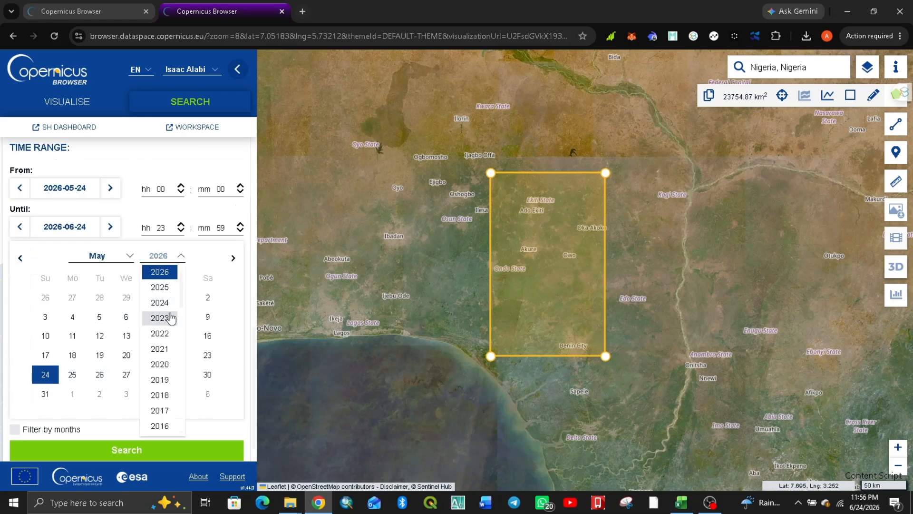
pyautogui.click(159, 333)
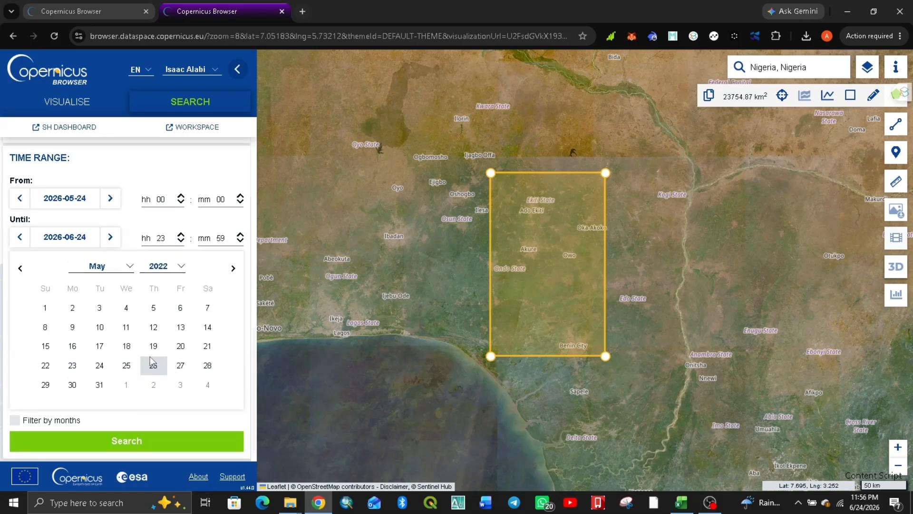
pyautogui.click(72, 308)
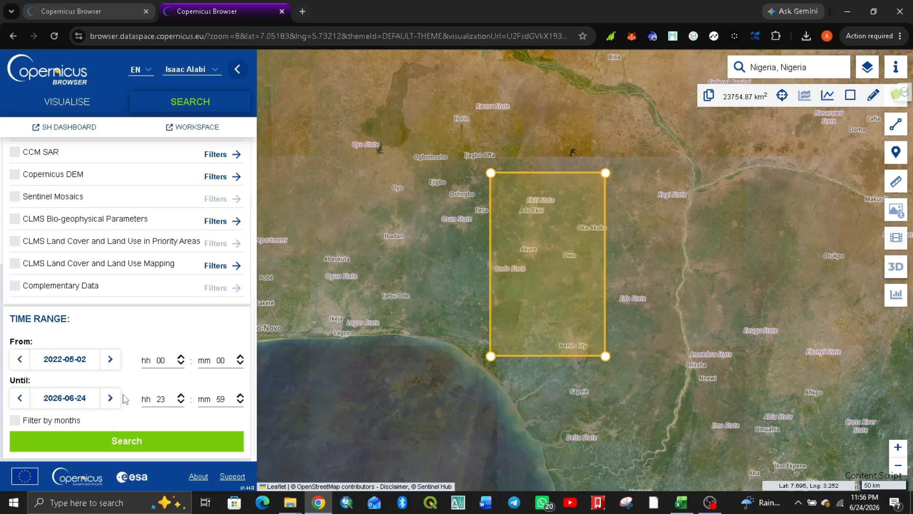
# - Run the product search and look through the names, sensing times and sizes of the listed Sentinel-2 scenes
pyautogui.click(117, 443)
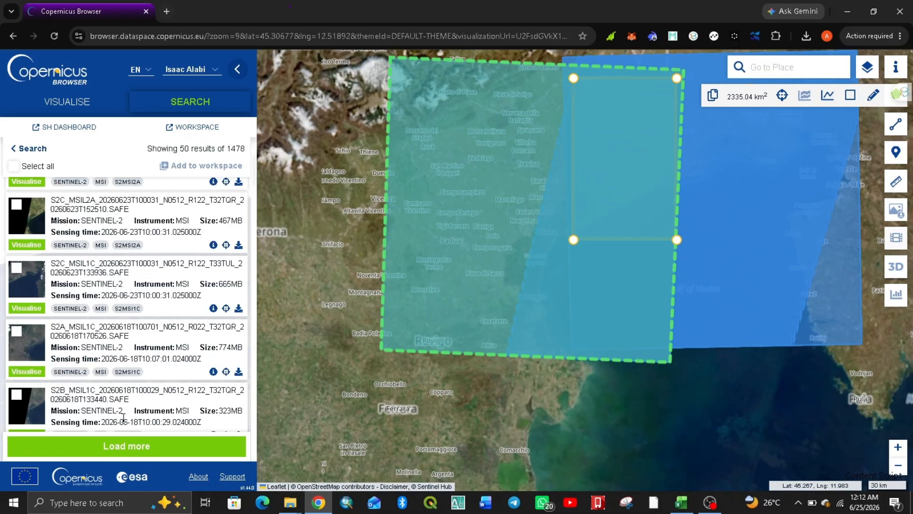
pyautogui.scroll(-5, 123, 417)
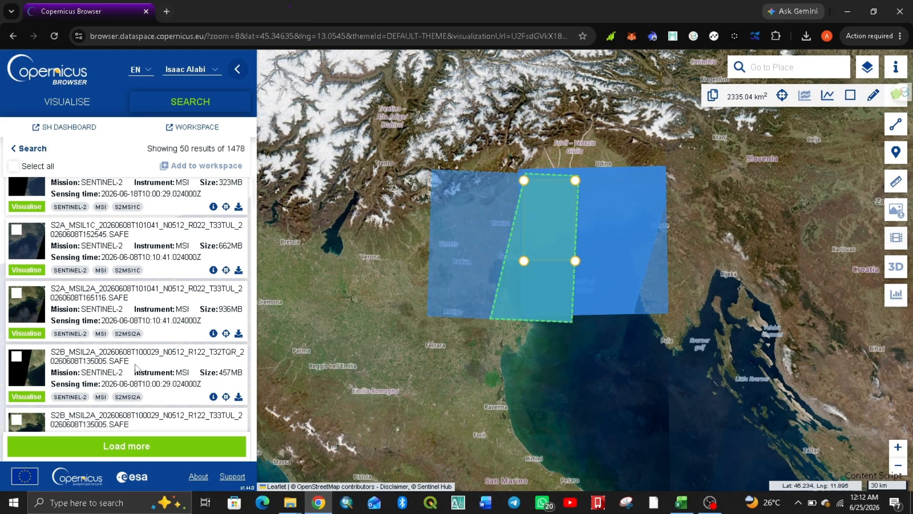
pyautogui.scroll(-10, 129, 347)
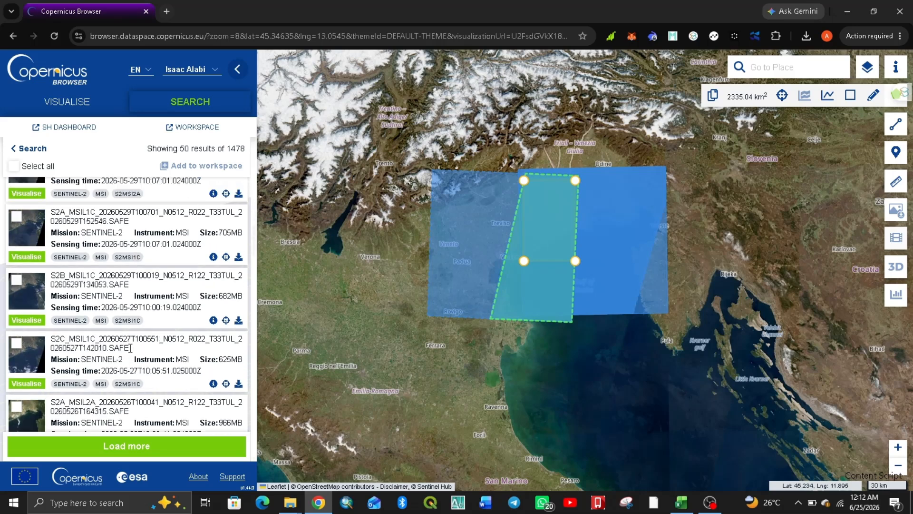
pyautogui.scroll(-5, 132, 352)
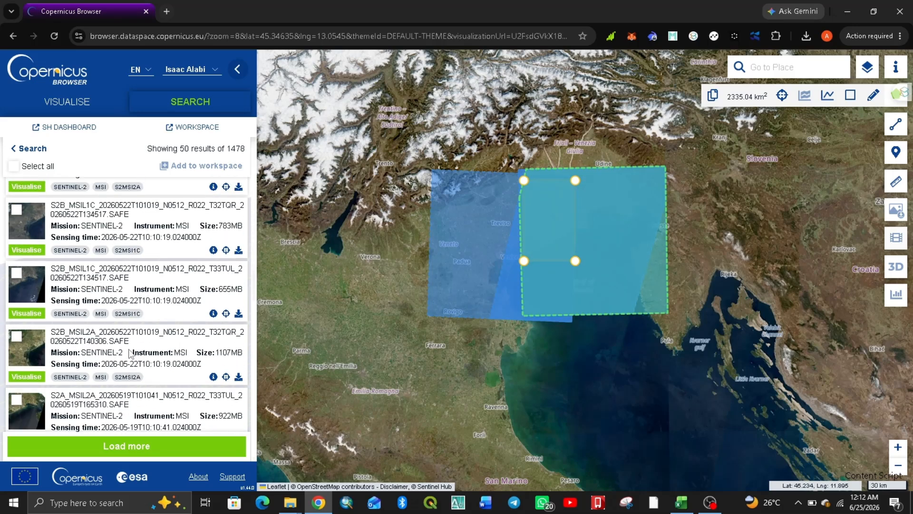
pyautogui.scroll(1, 129, 352)
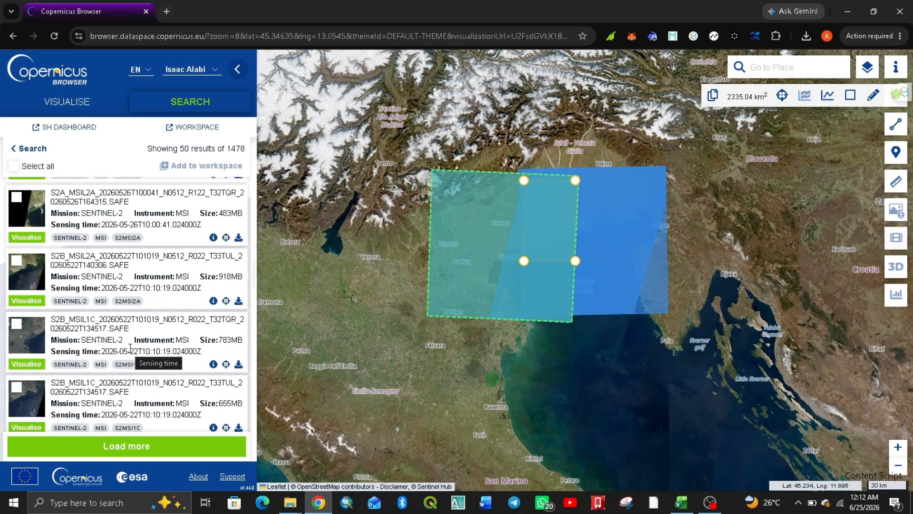
# - Compare the listed Sentinel-2 scenes and open the product info of the 2026-05-22 S2B MSIL1C scene for tile T32TQR
pyautogui.scroll(1, 131, 350)
pyautogui.scroll(1, 128, 365)
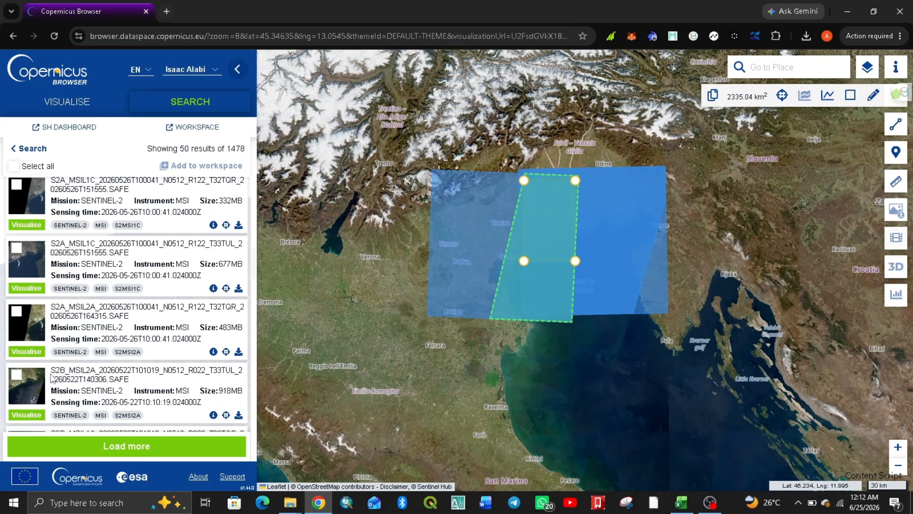
pyautogui.scroll(5, 90, 368)
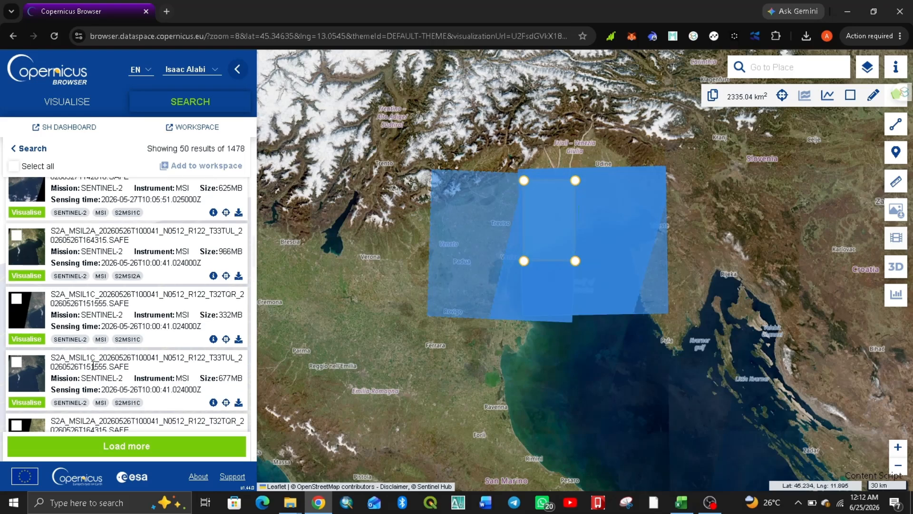
pyautogui.scroll(1, 93, 366)
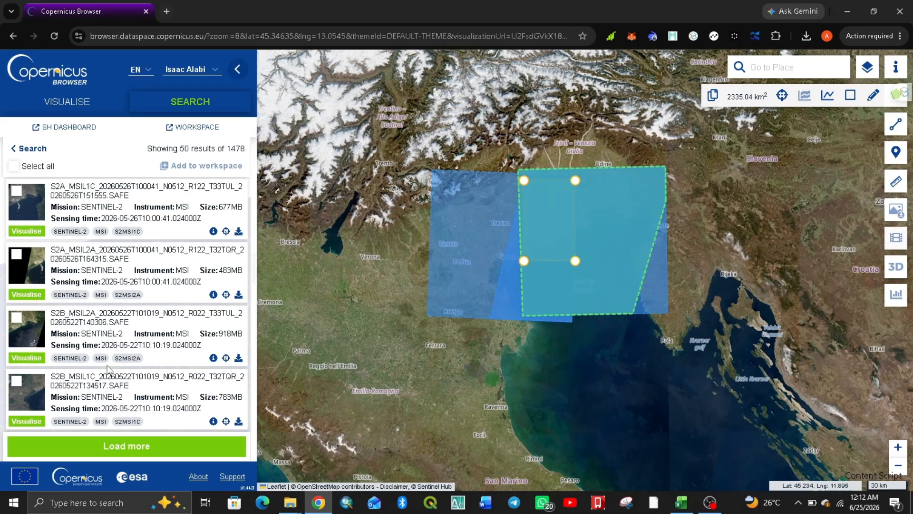
pyautogui.scroll(-5, 114, 366)
pyautogui.scroll(-1, 159, 364)
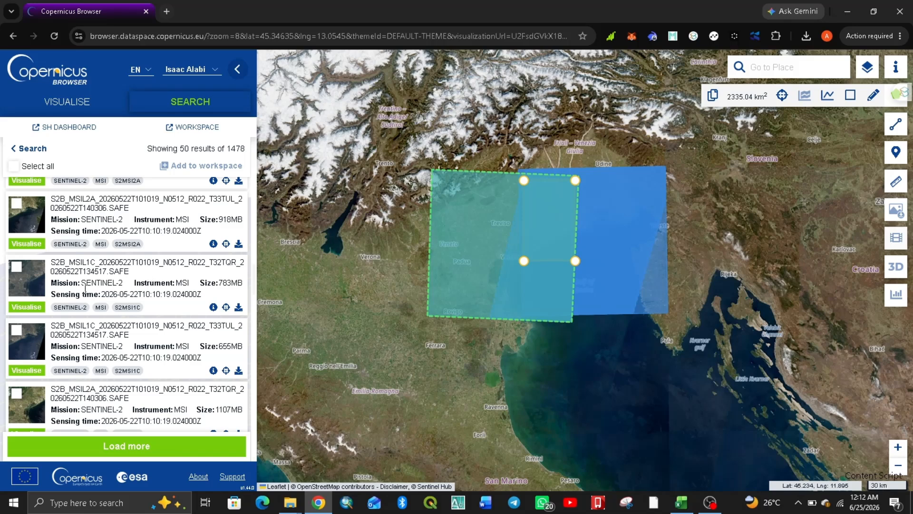
pyautogui.click(213, 307)
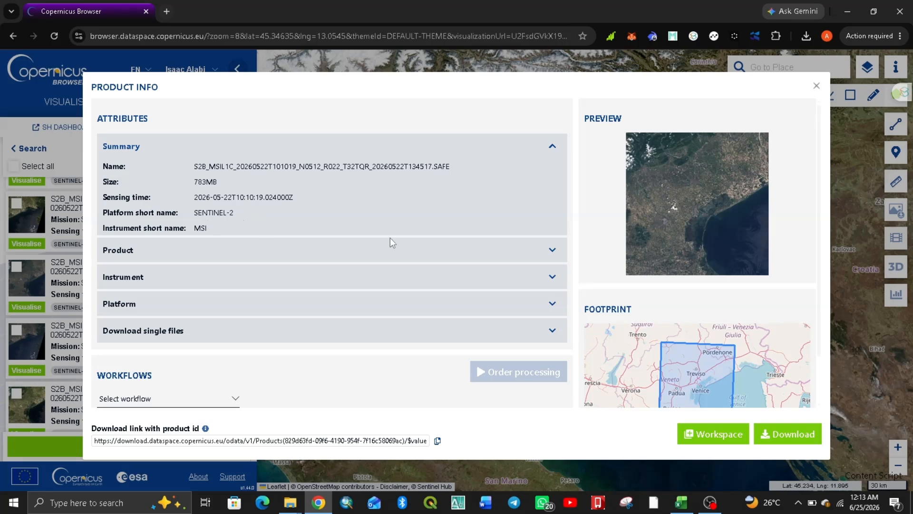
# - Expand the scene's Product and Instrument attributes and examine its cloud cover, dates, processing level, tile ID and instrument
pyautogui.click(538, 256)
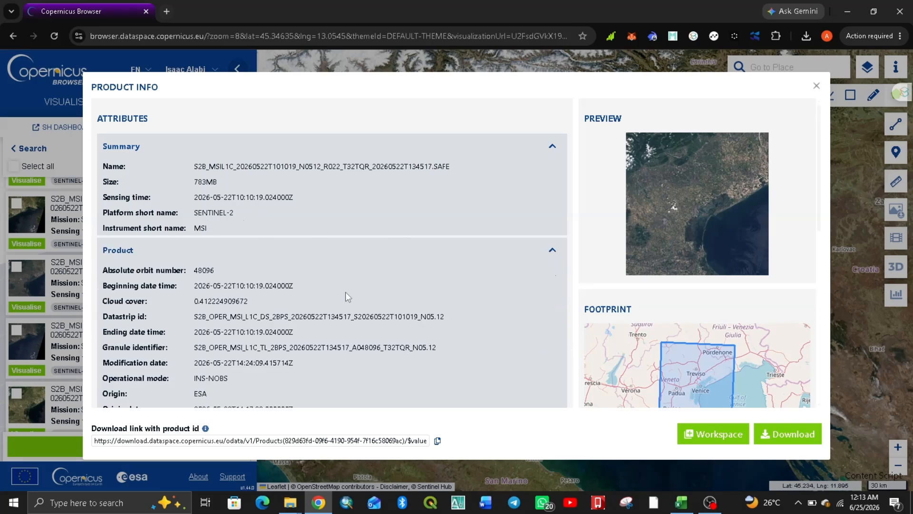
pyautogui.scroll(-1, 286, 307)
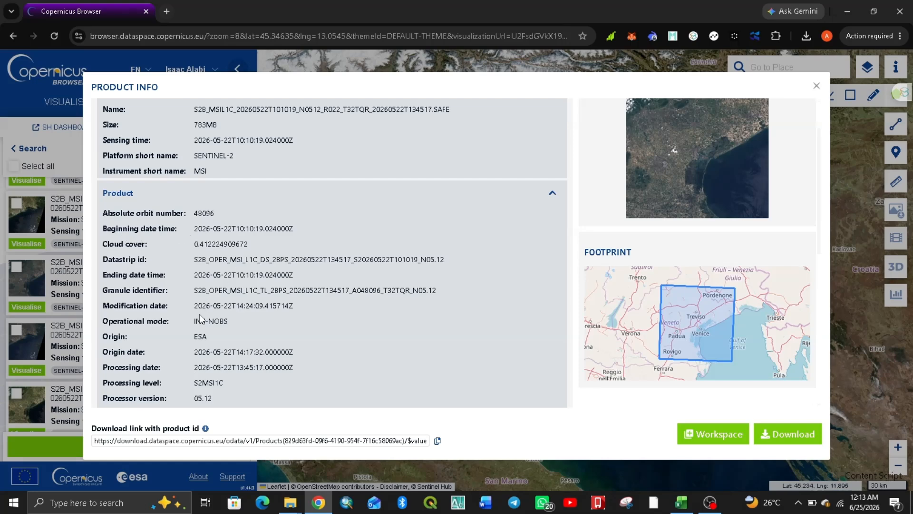
pyautogui.scroll(-1, 200, 319)
pyautogui.scroll(-2, 233, 333)
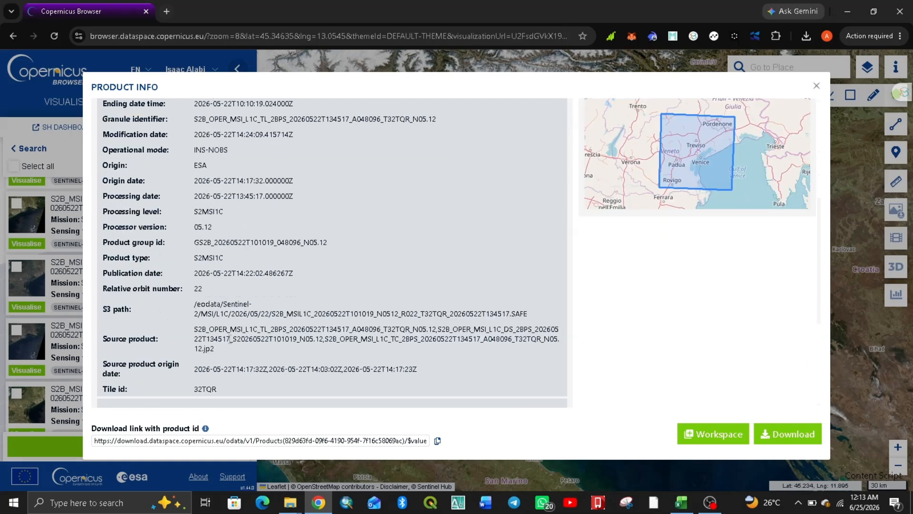
pyautogui.scroll(-2, 253, 318)
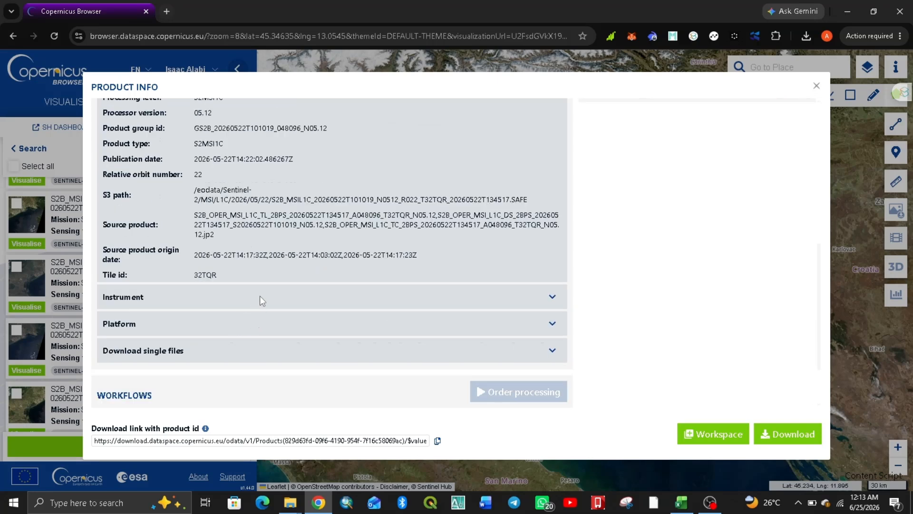
pyautogui.click(555, 296)
pyautogui.scroll(-1, 388, 325)
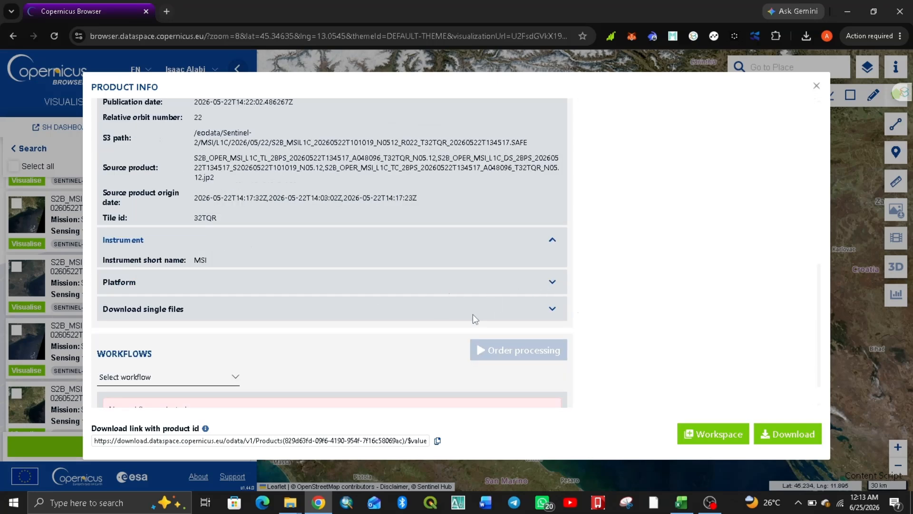
pyautogui.scroll(-1, 293, 341)
pyautogui.scroll(8, 712, 188)
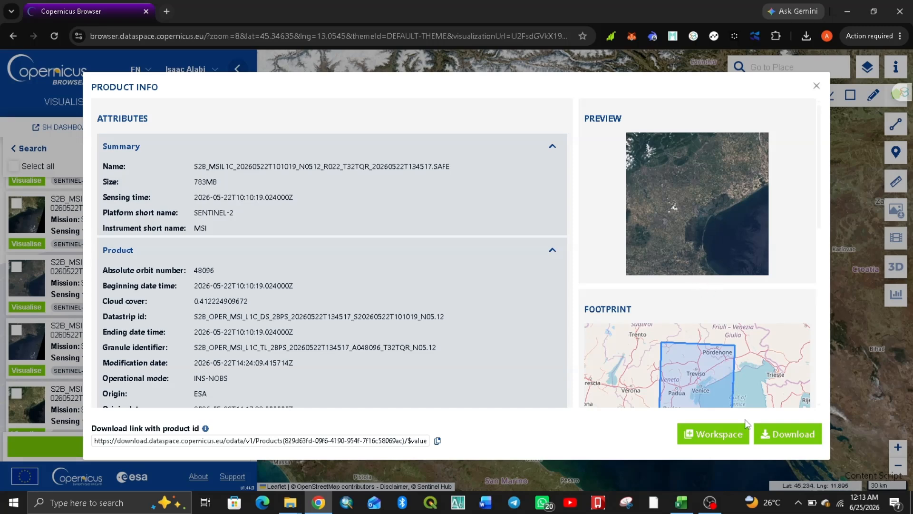
# - Download the S2B MSIL1C scene of 2026-05-22 for tile T32TQR from its product info
pyautogui.click(797, 439)
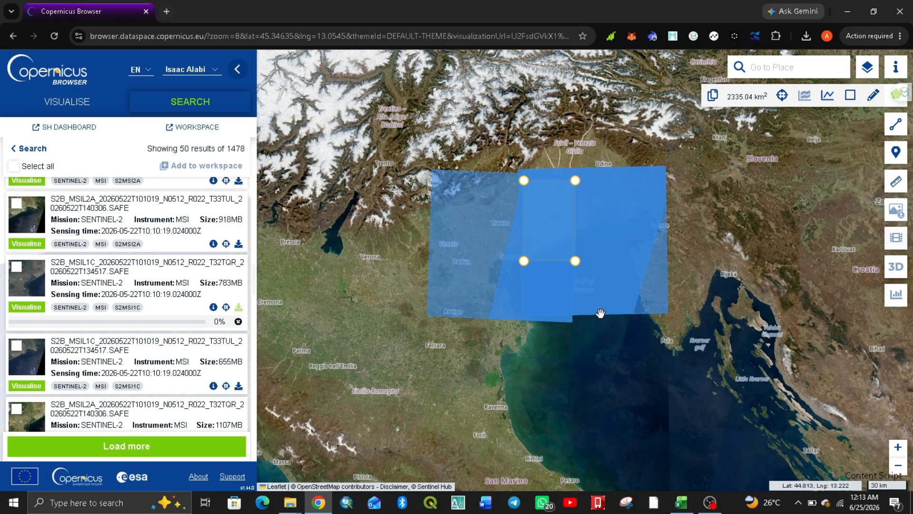
pyautogui.scroll(2, 458, 253)
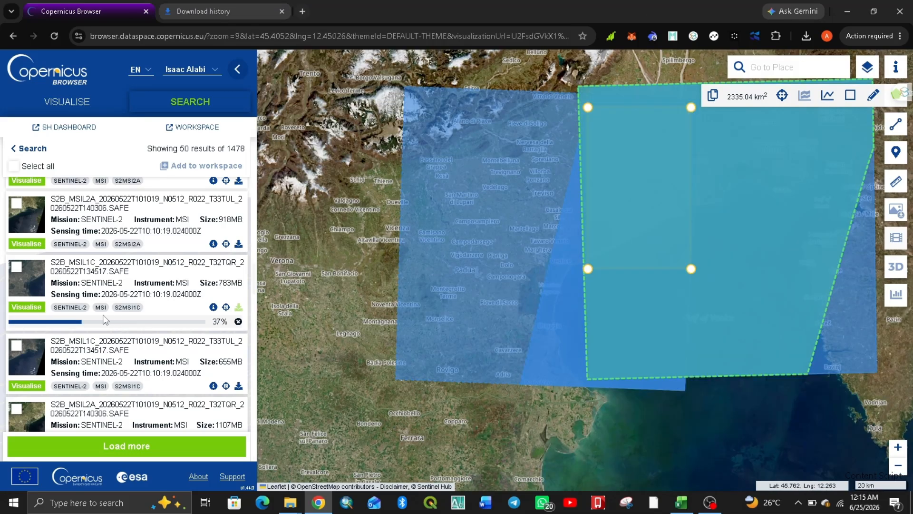